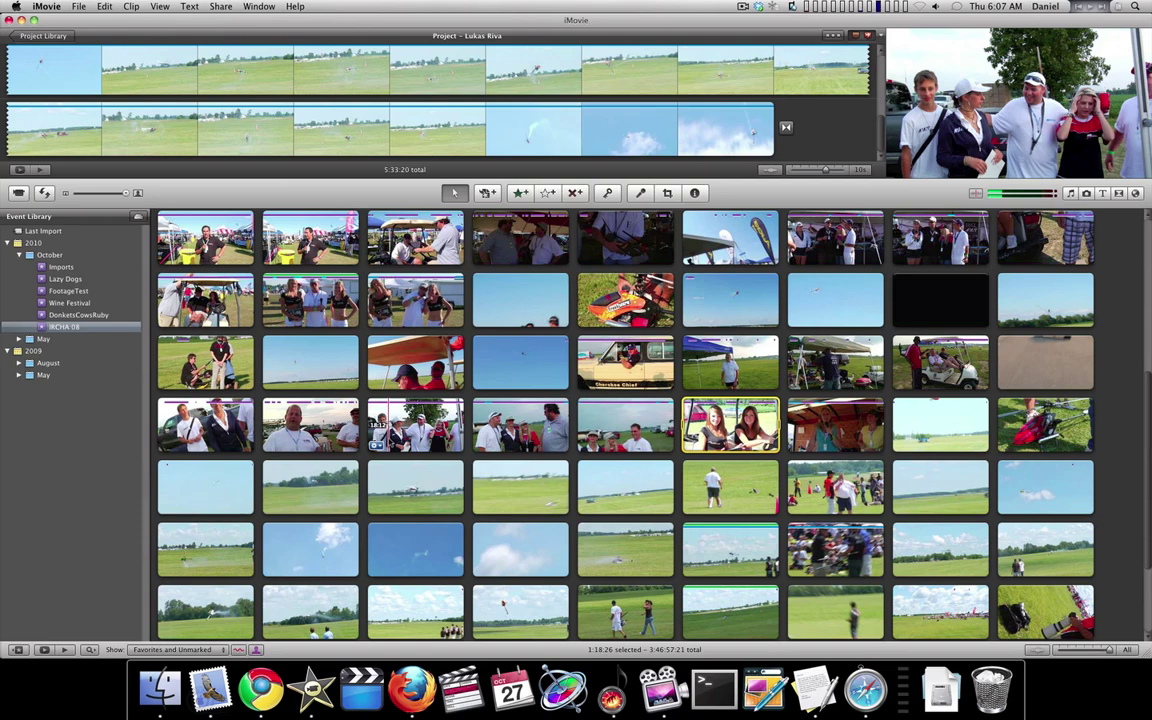
Swap the event browser above the project, then switch to a single-row timeline with audio waveforms
key(super+9)
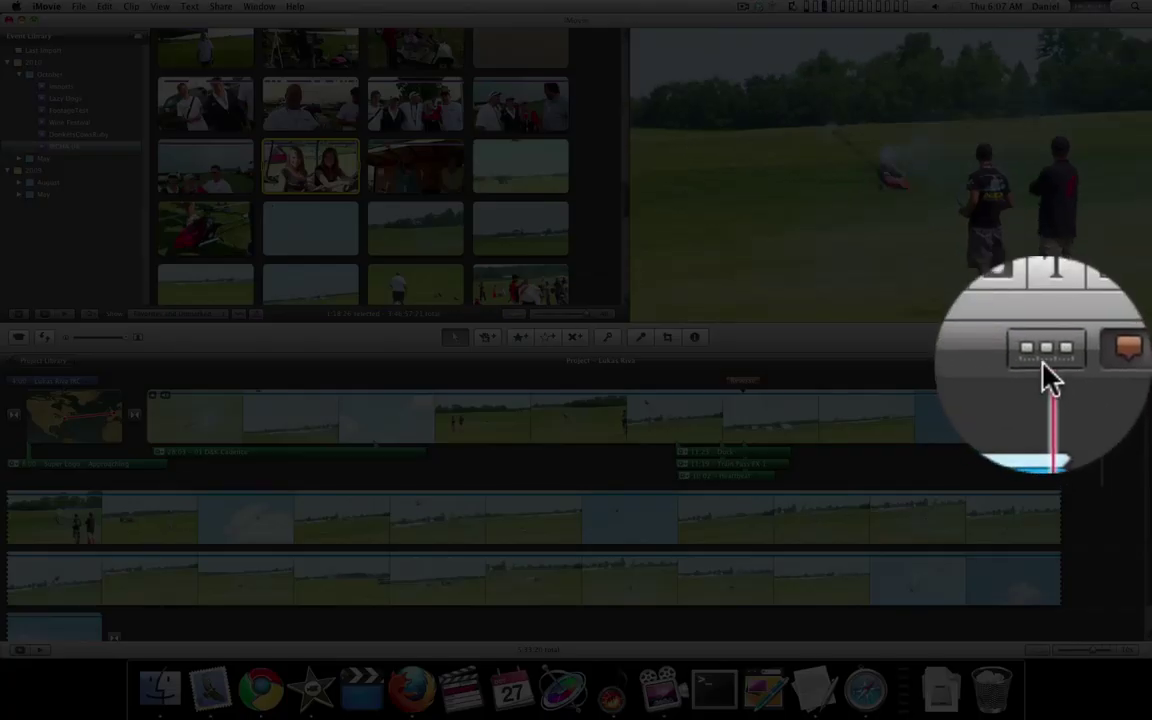
click(1099, 360)
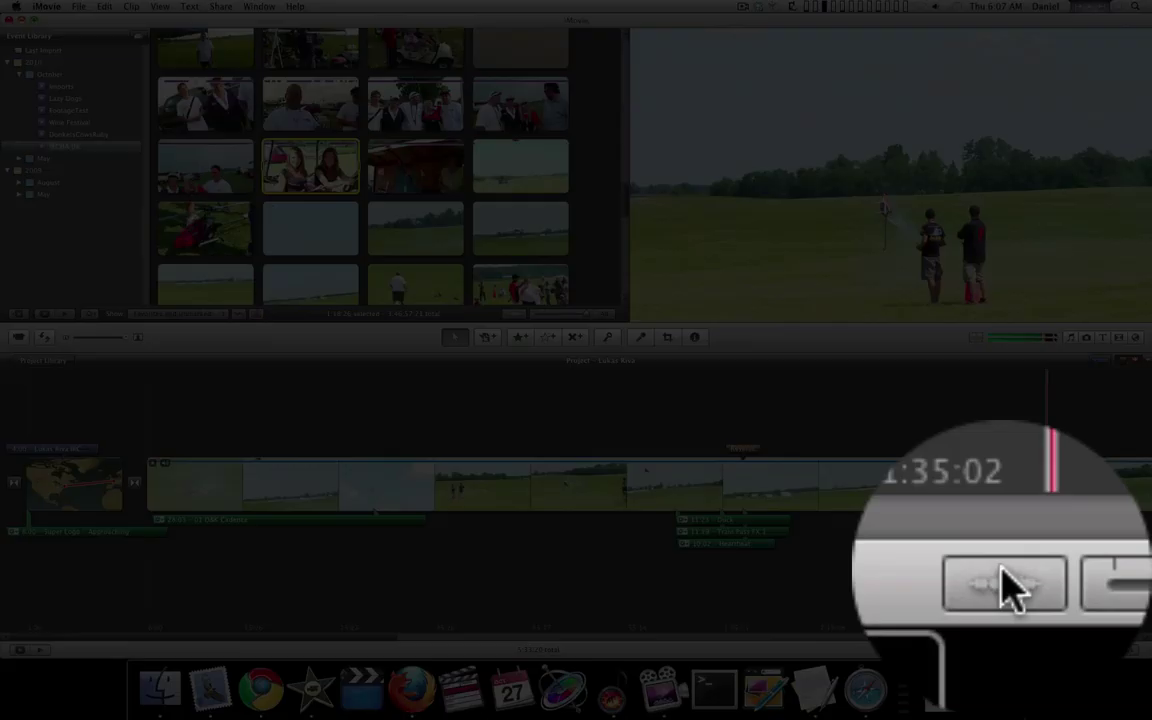
click(1039, 649)
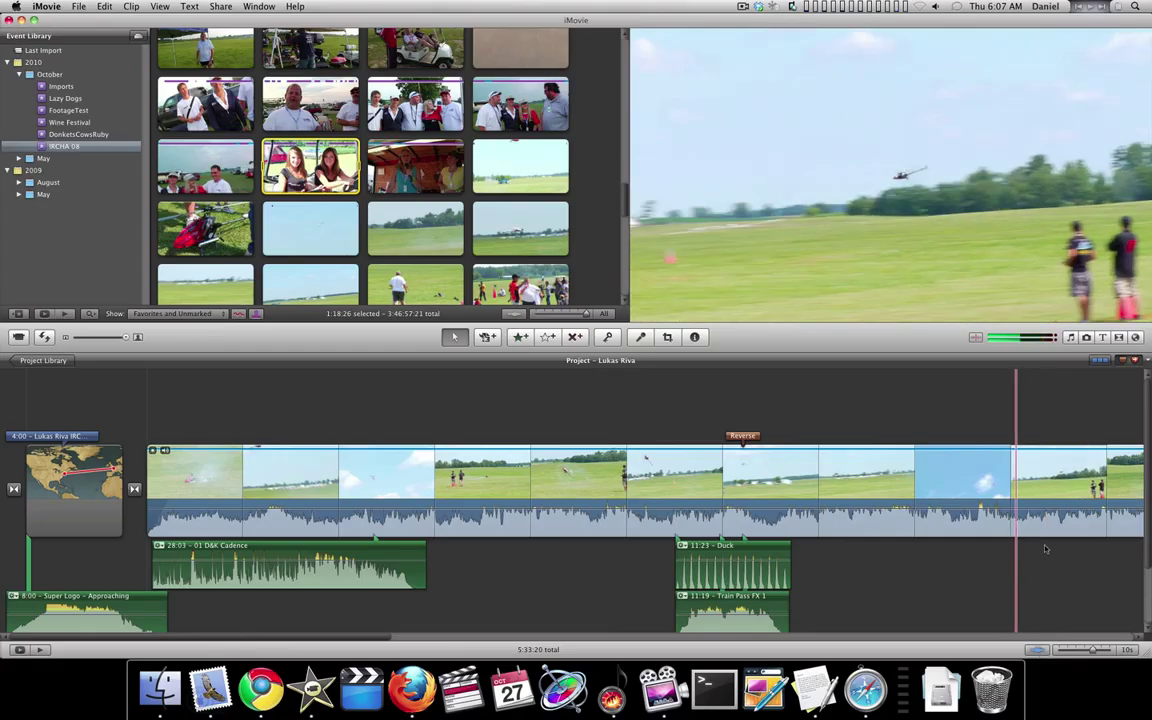
scroll(1045, 548, down, 3)
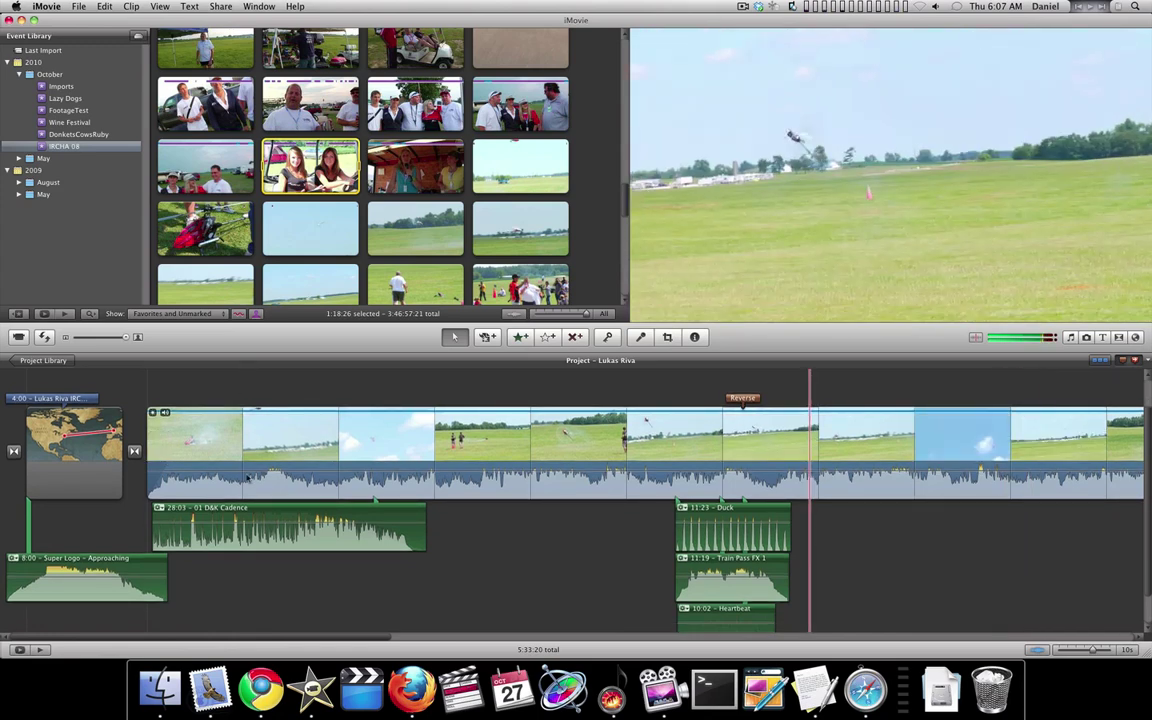
Set the long video clip's audio fade-in to 5:00 in Audio Adjustments
click(181, 453)
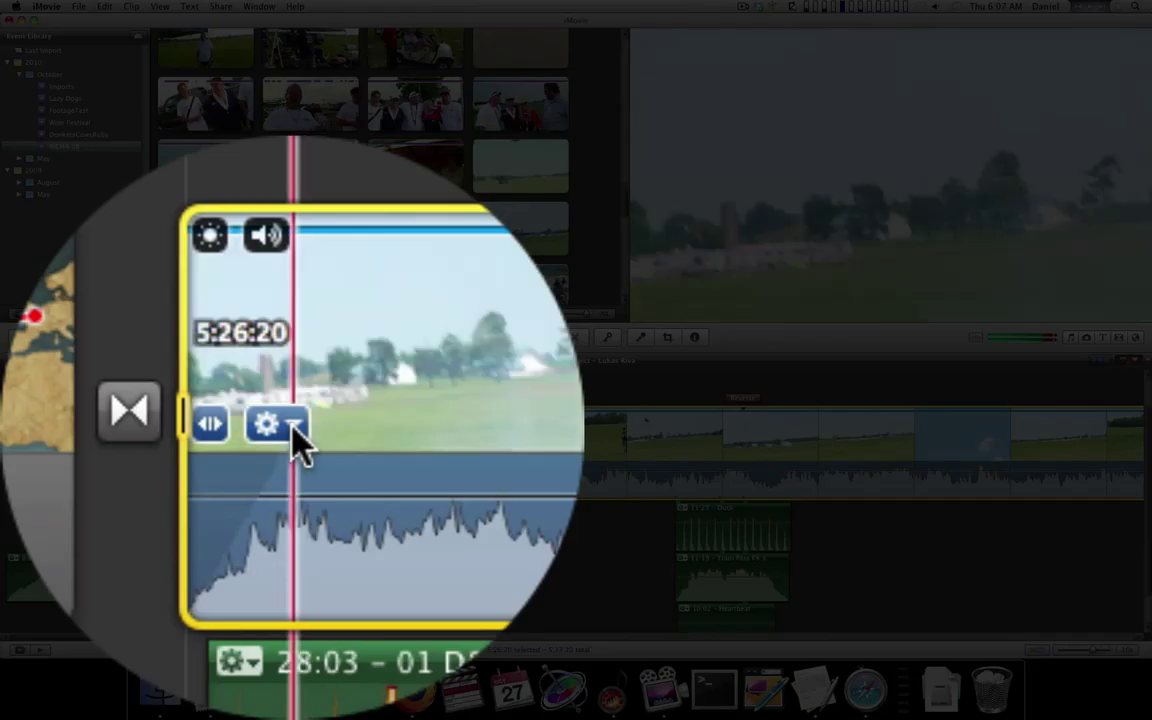
click(180, 453)
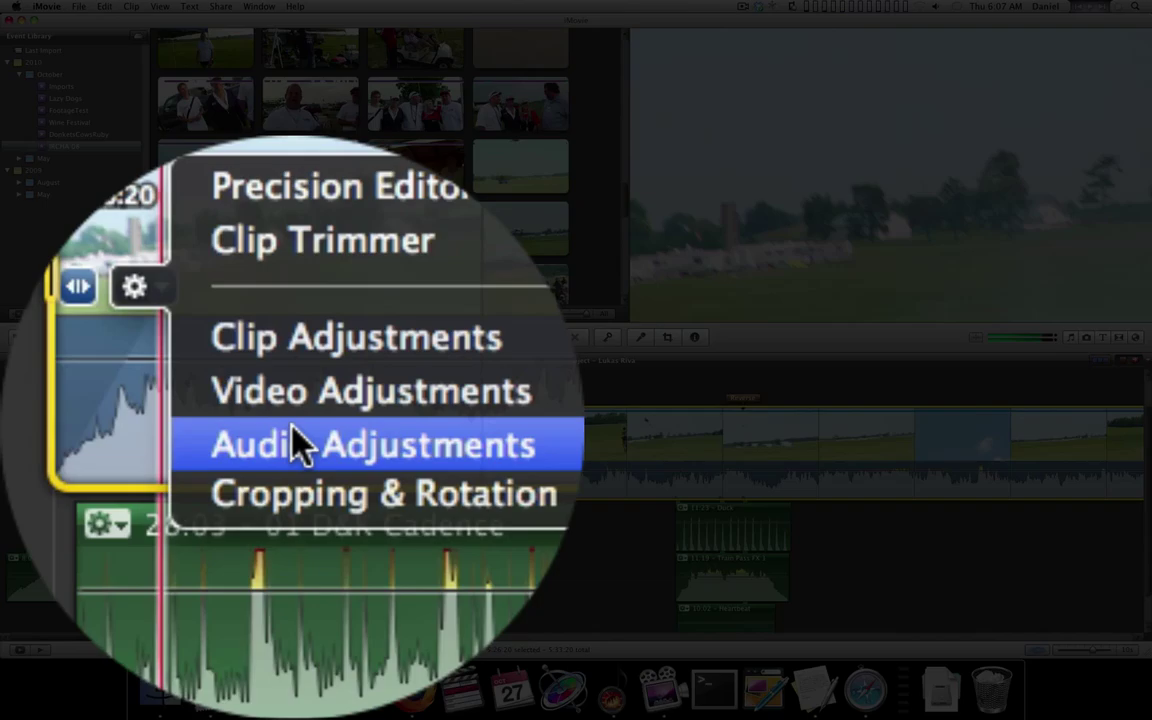
click(300, 445)
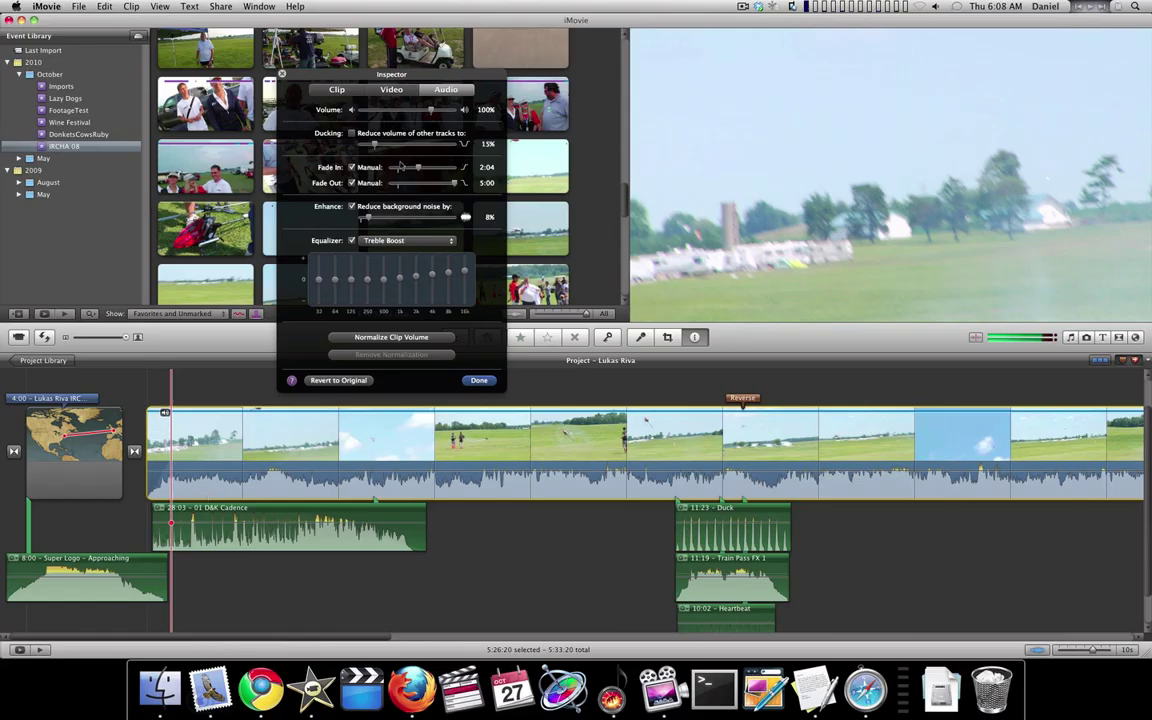
drag(398, 170, 434, 173)
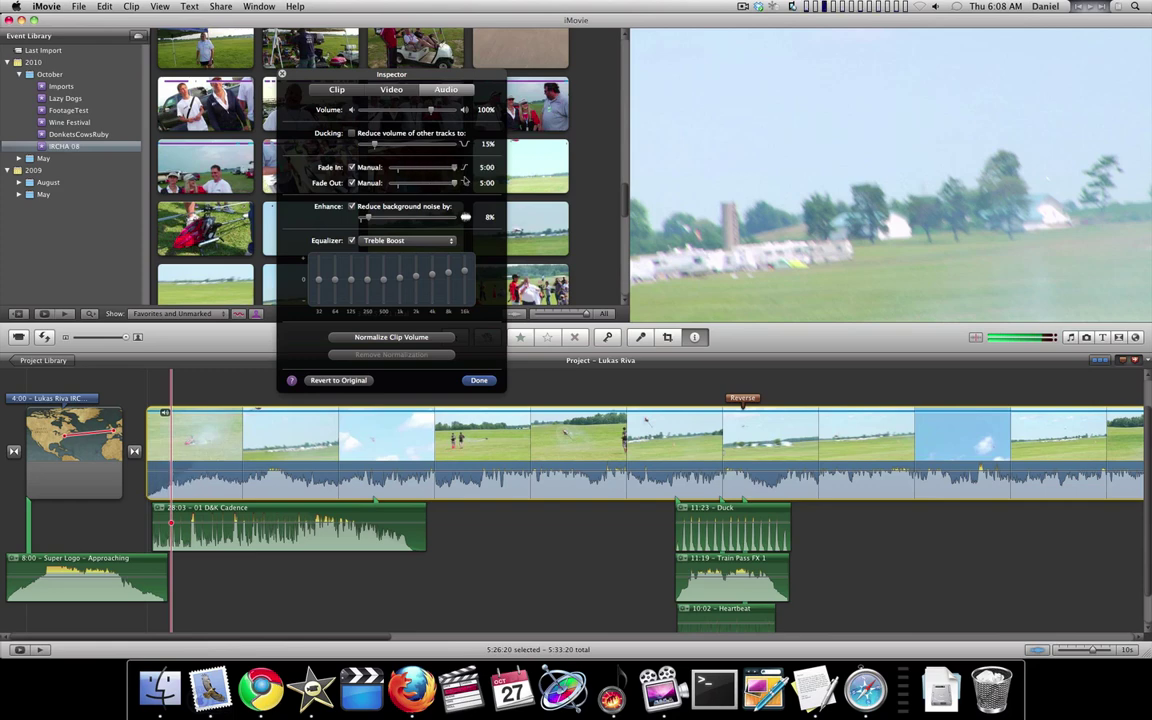
click(479, 381)
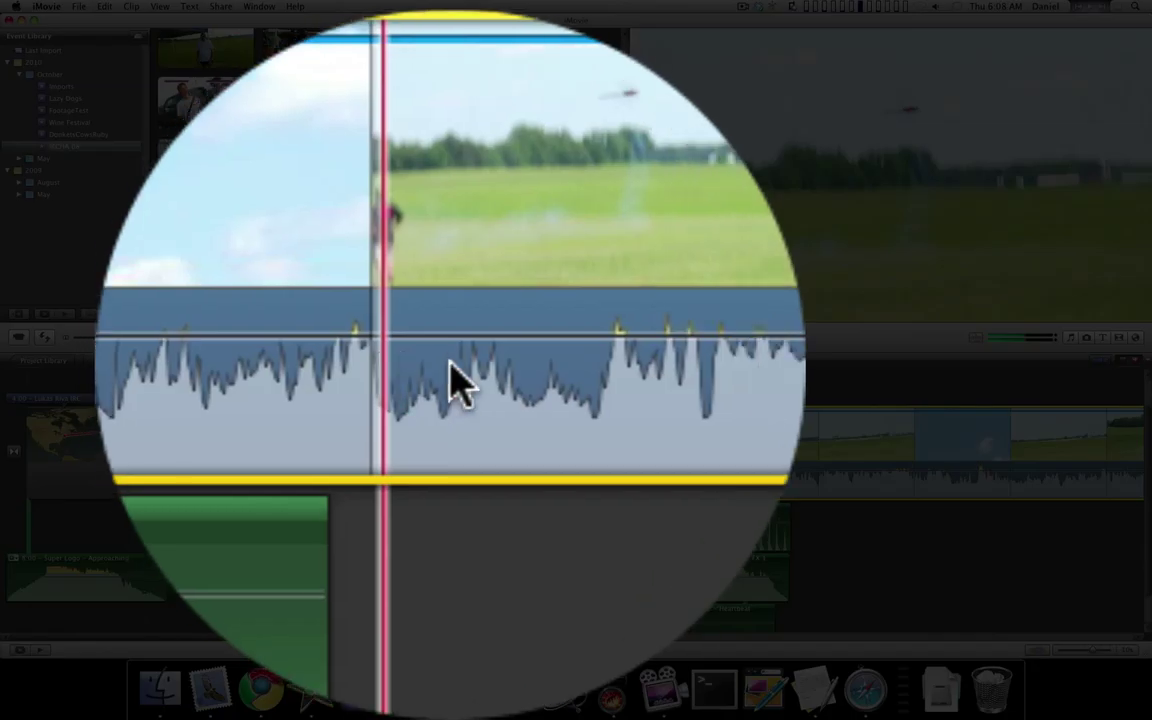
Select a range just after the long clip's start and split the clip there
click(440, 482)
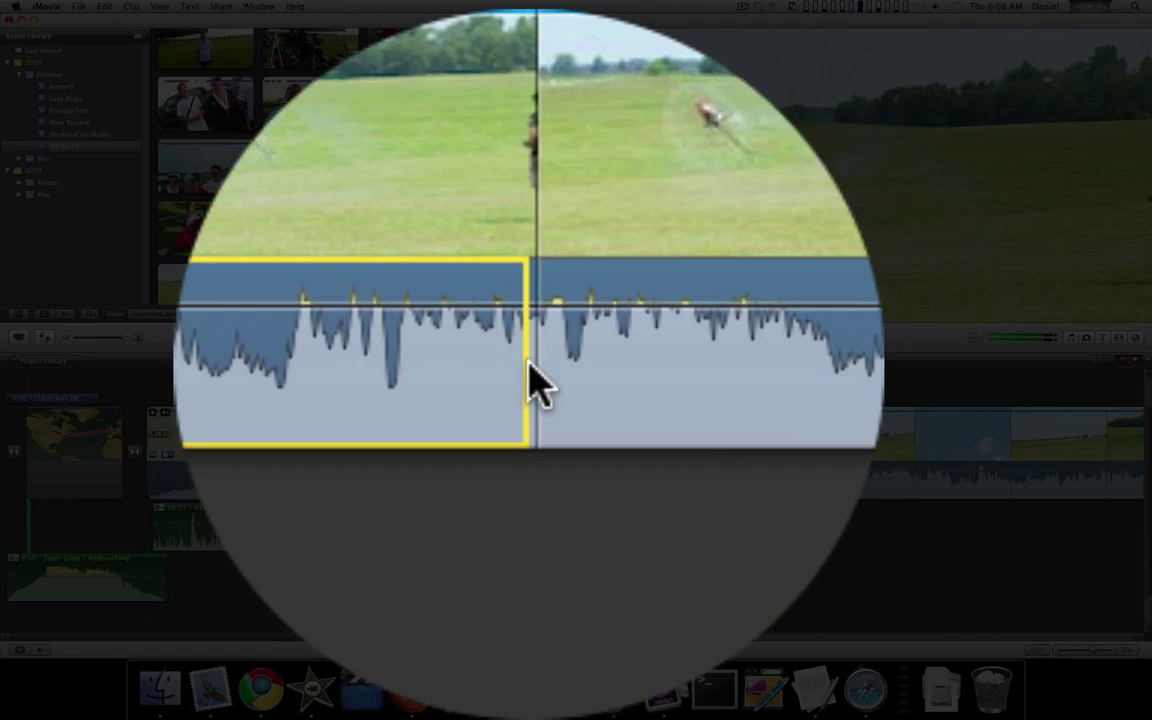
drag(535, 381, 481, 483)
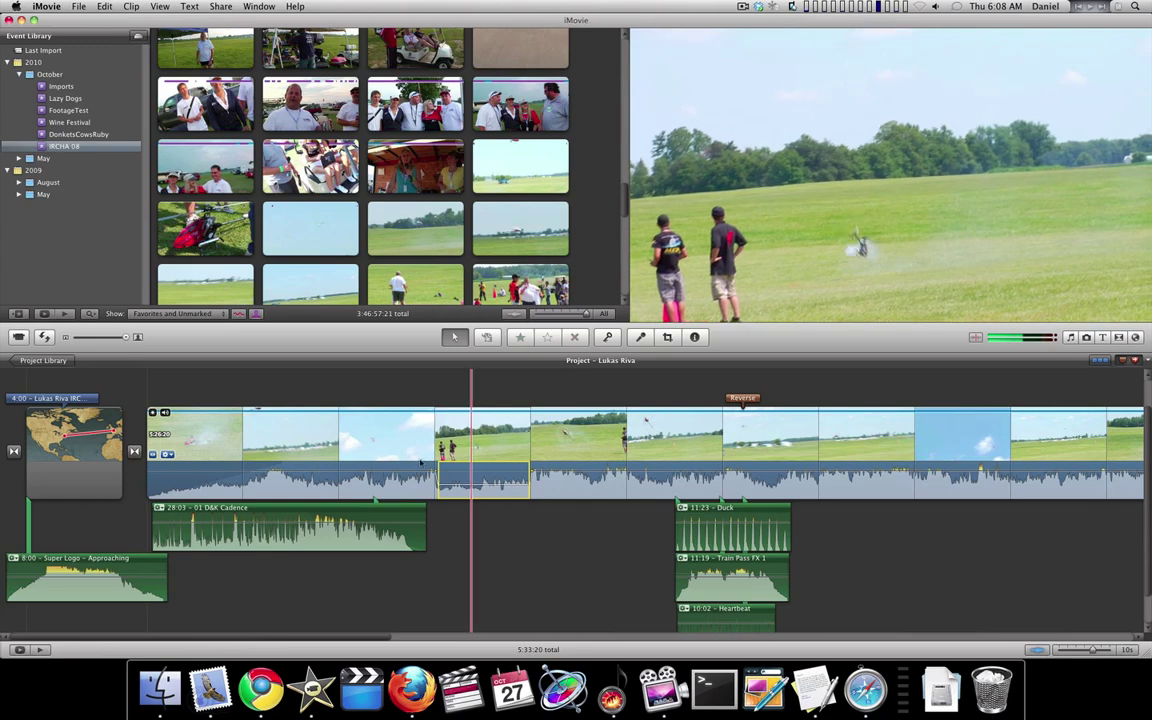
click(236, 455)
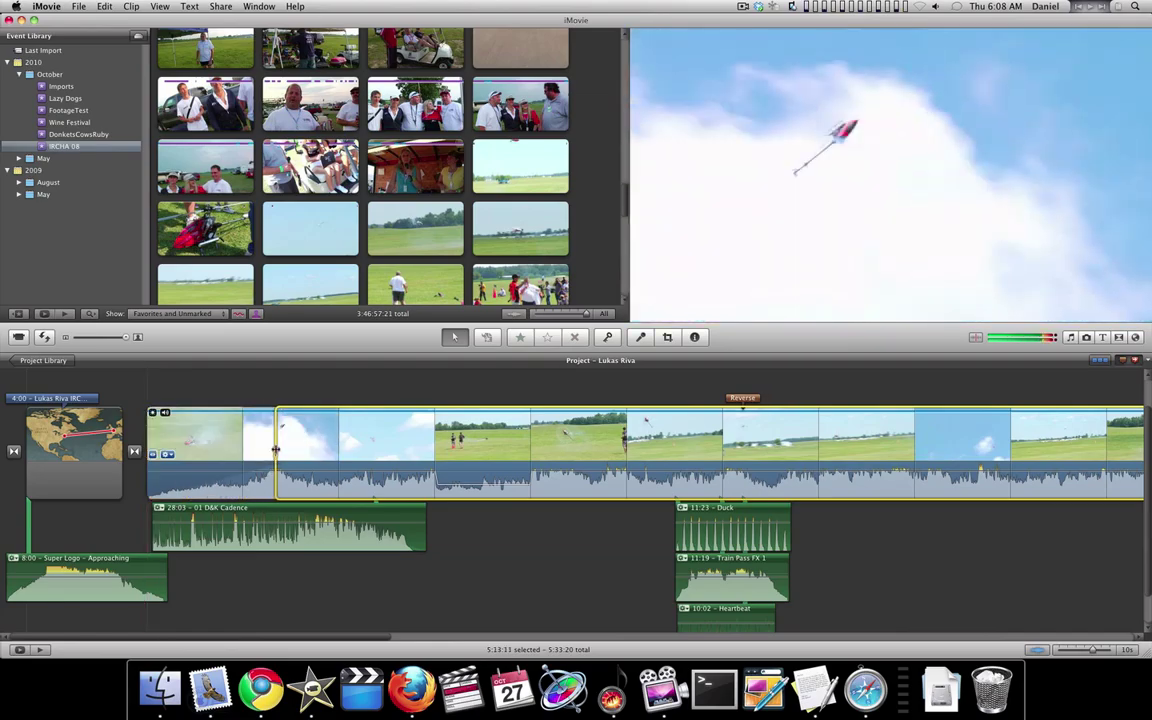
click(282, 446)
drag(449, 360, 445, 360)
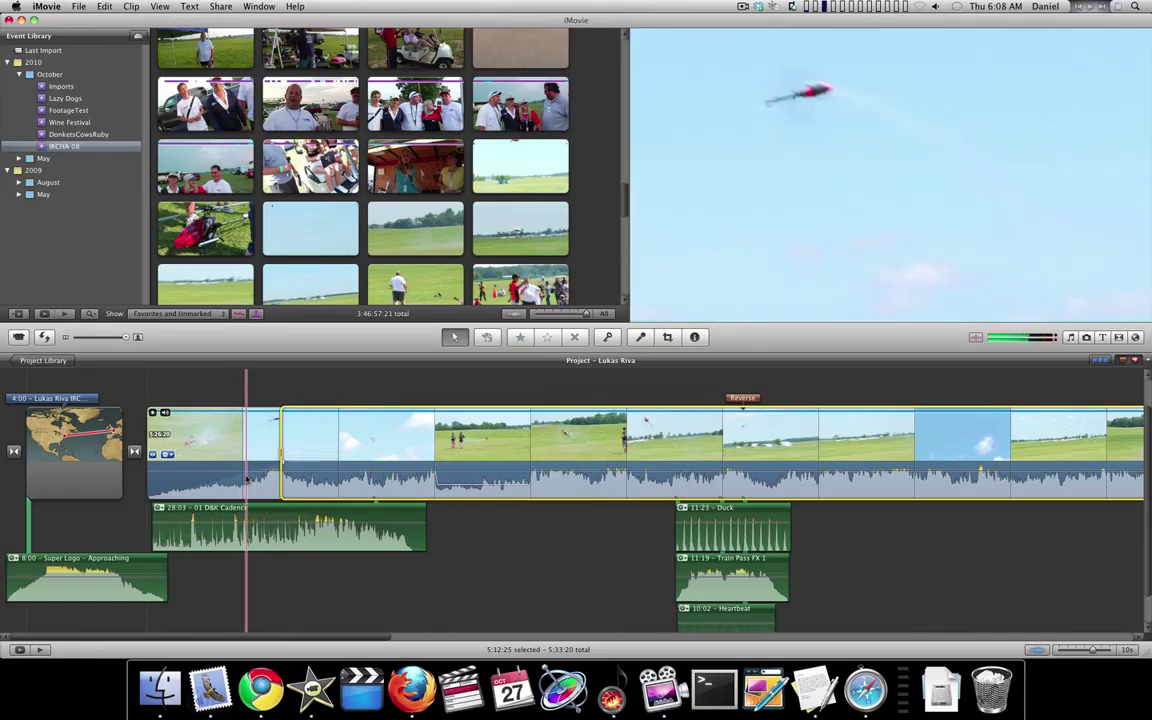
key(super+b)
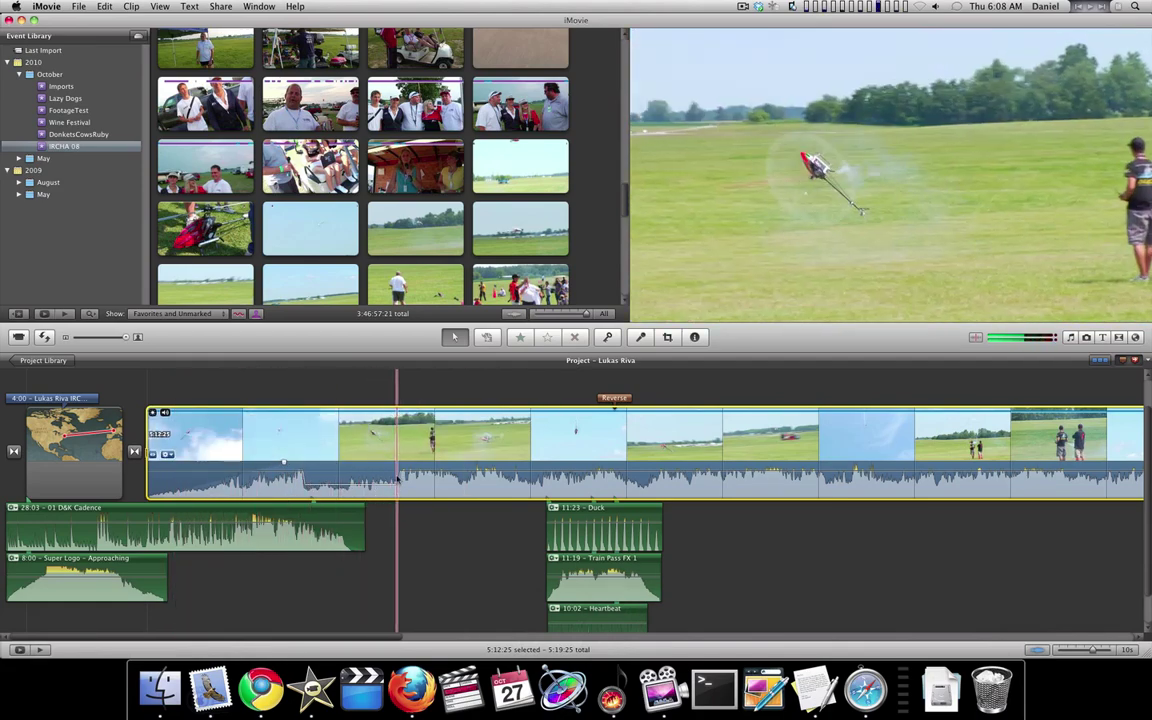
Split the clip again at a later point, then undo the extra edits
drag(148, 455, 401, 455)
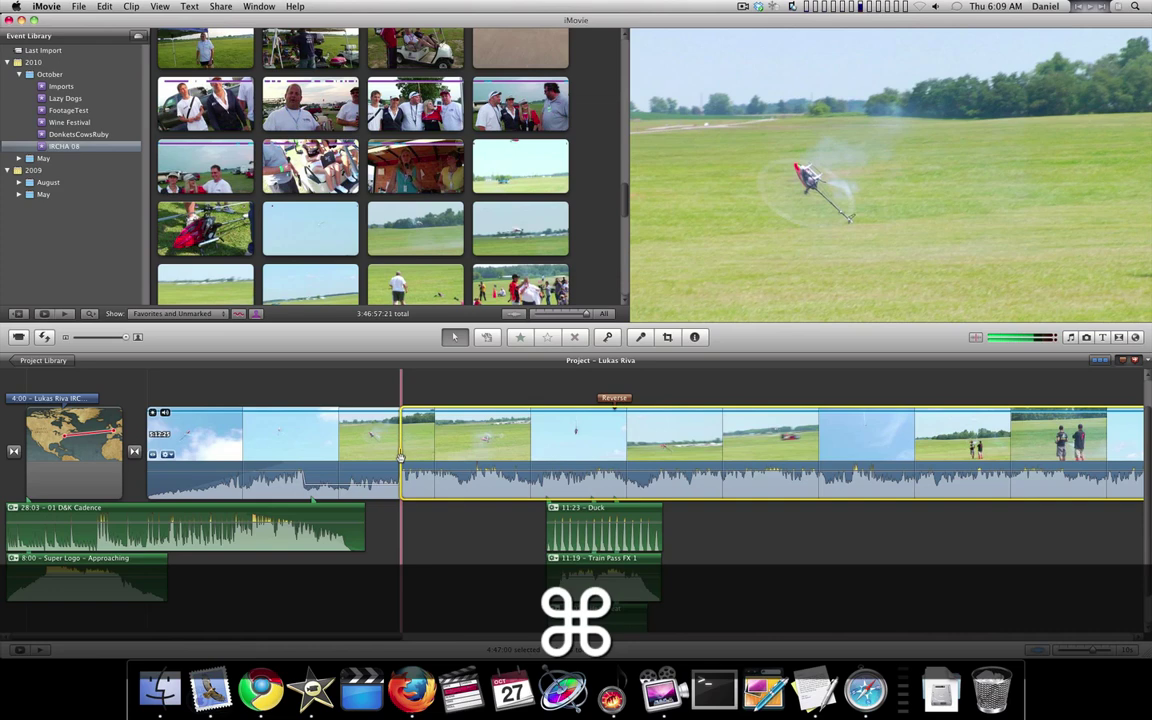
key(super+b)
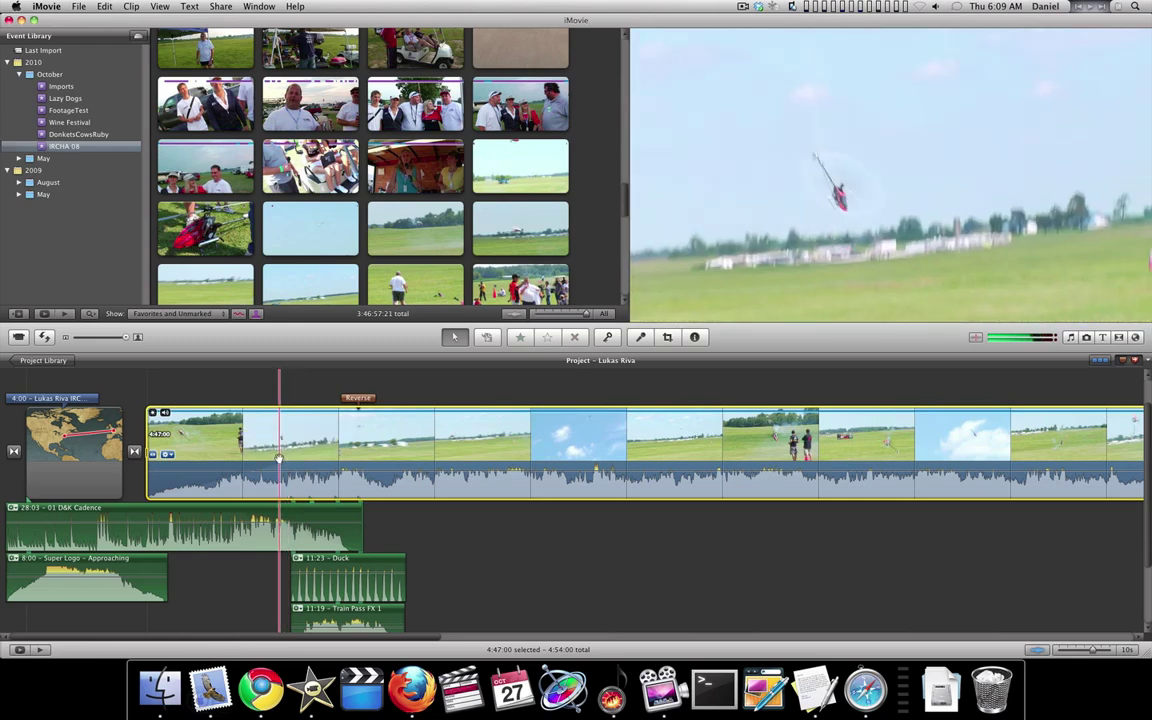
key(super)
key(super+z)
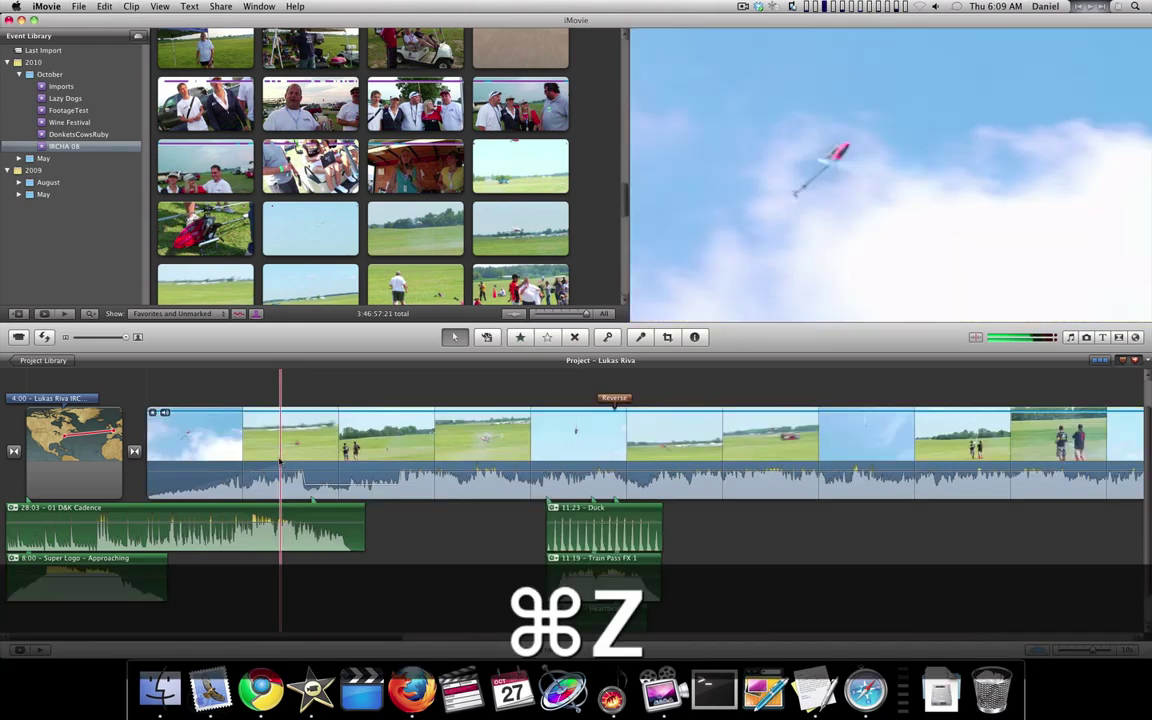
key(super+z)
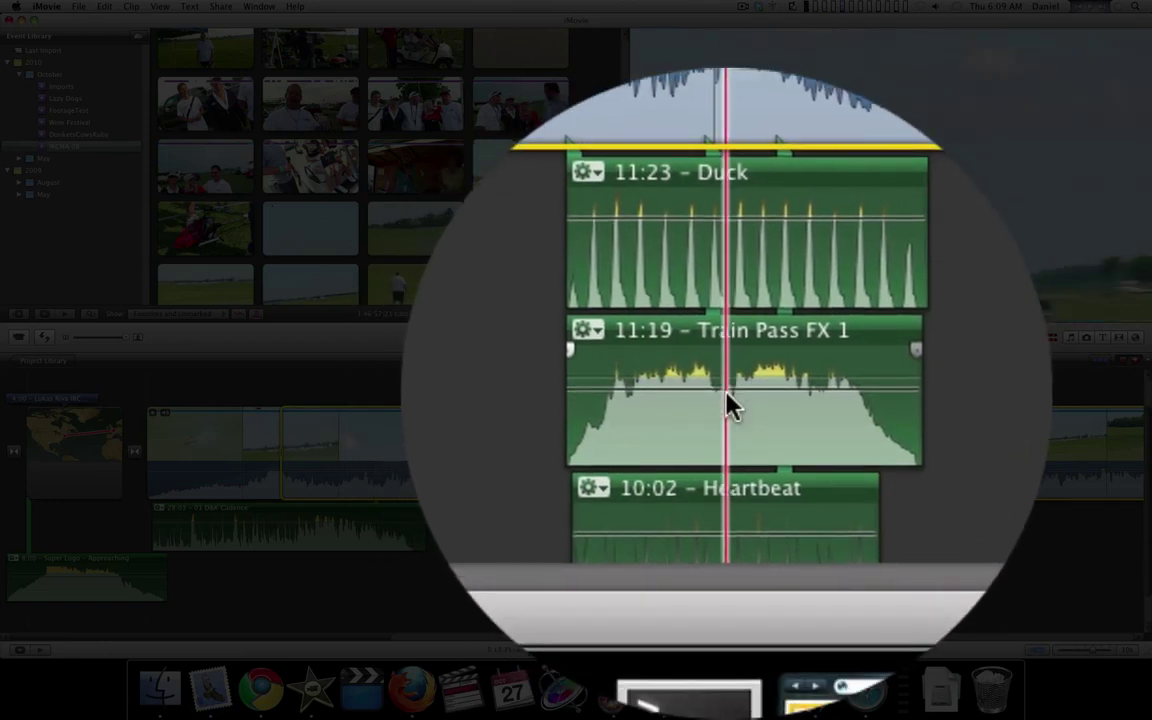
Drag the Train Pass FX 1 clip's volume line down to 74%
mouse_move(727, 391)
mouse_down()
mouse_move(725, 404)
mouse_move(752, 405)
mouse_move(729, 393)
mouse_up()
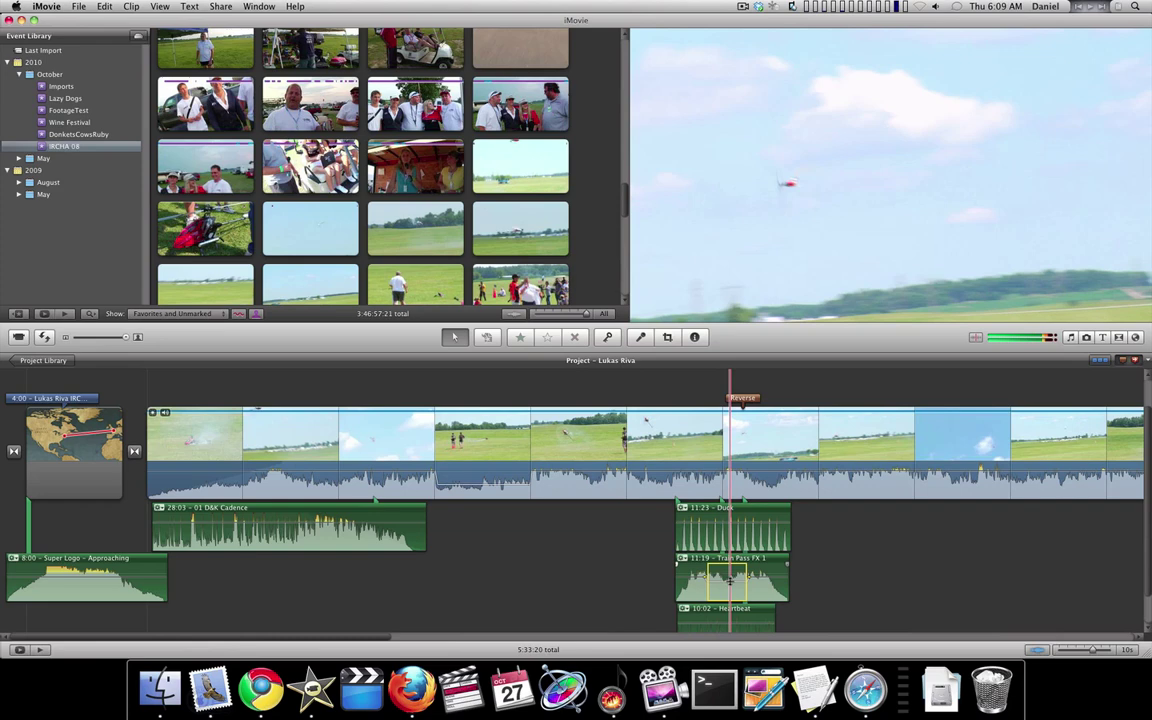
Add the Atb & Paul Van Dyke (Rave Mix) song as background music starting later
click(1069, 338)
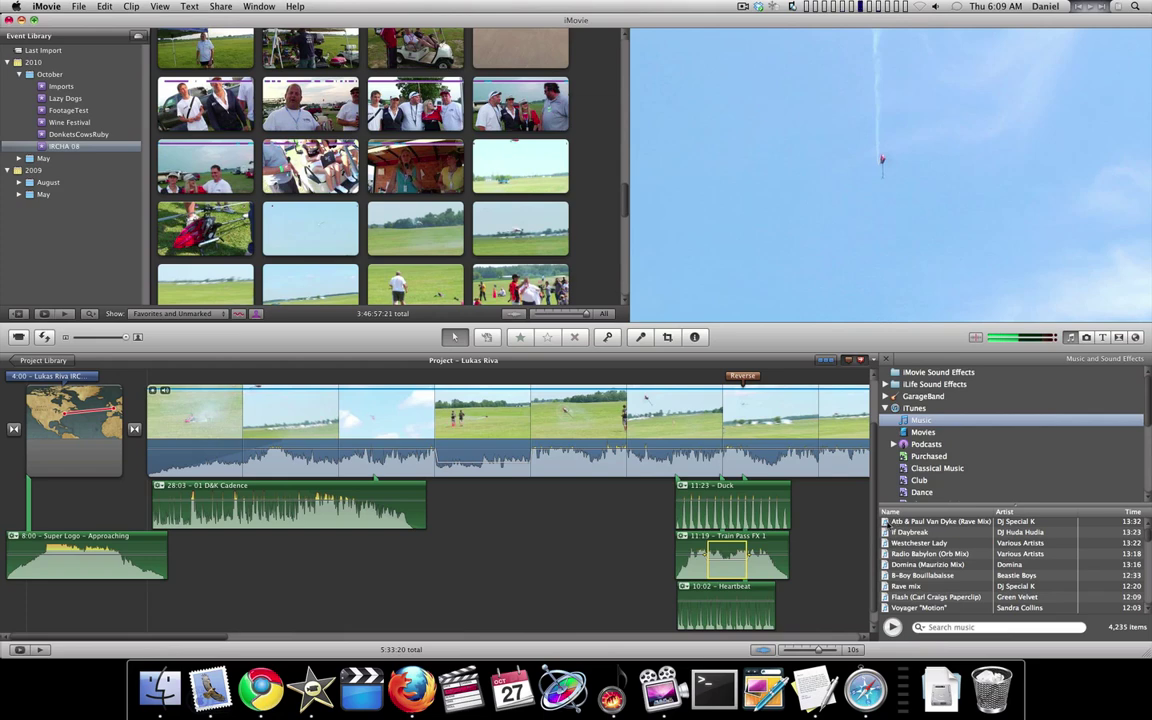
drag(925, 532, 390, 572)
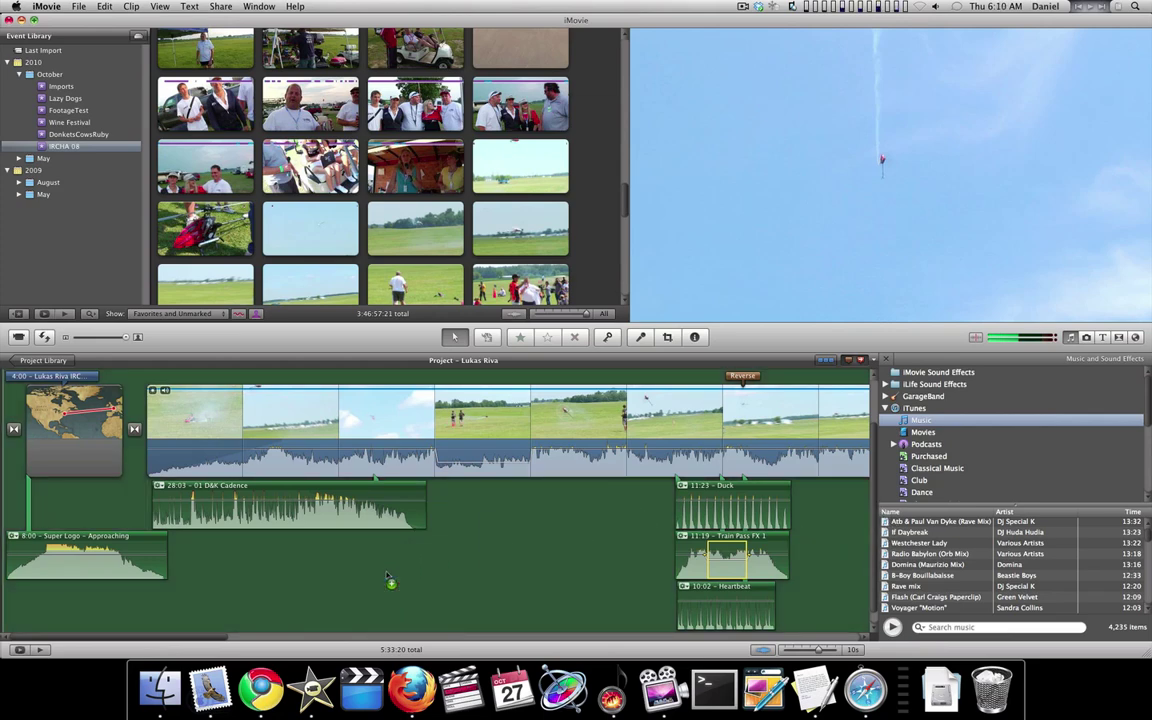
drag(390, 578, 388, 575)
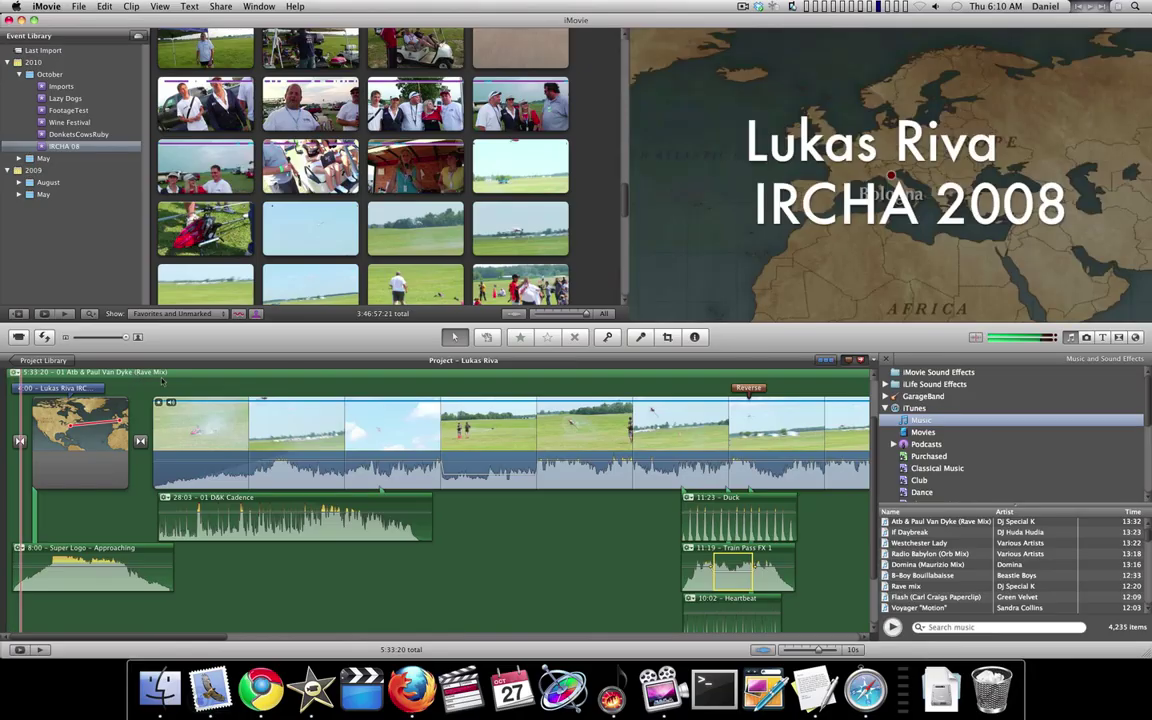
key(space)
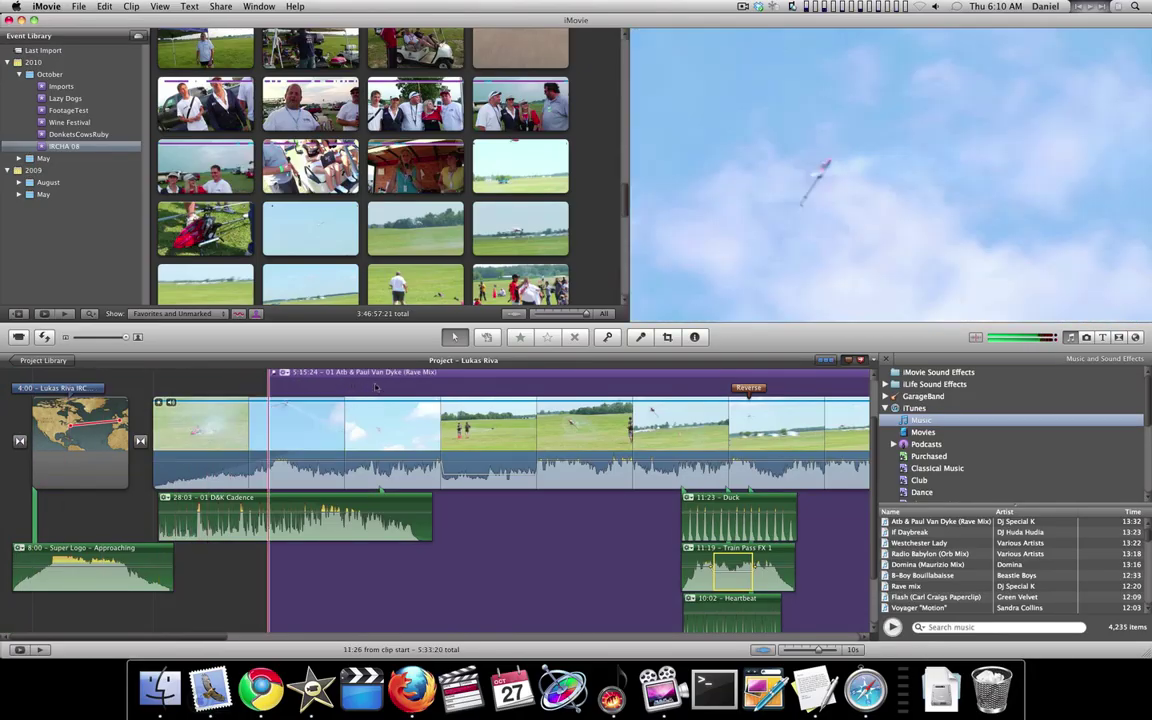
drag(376, 387, 799, 375)
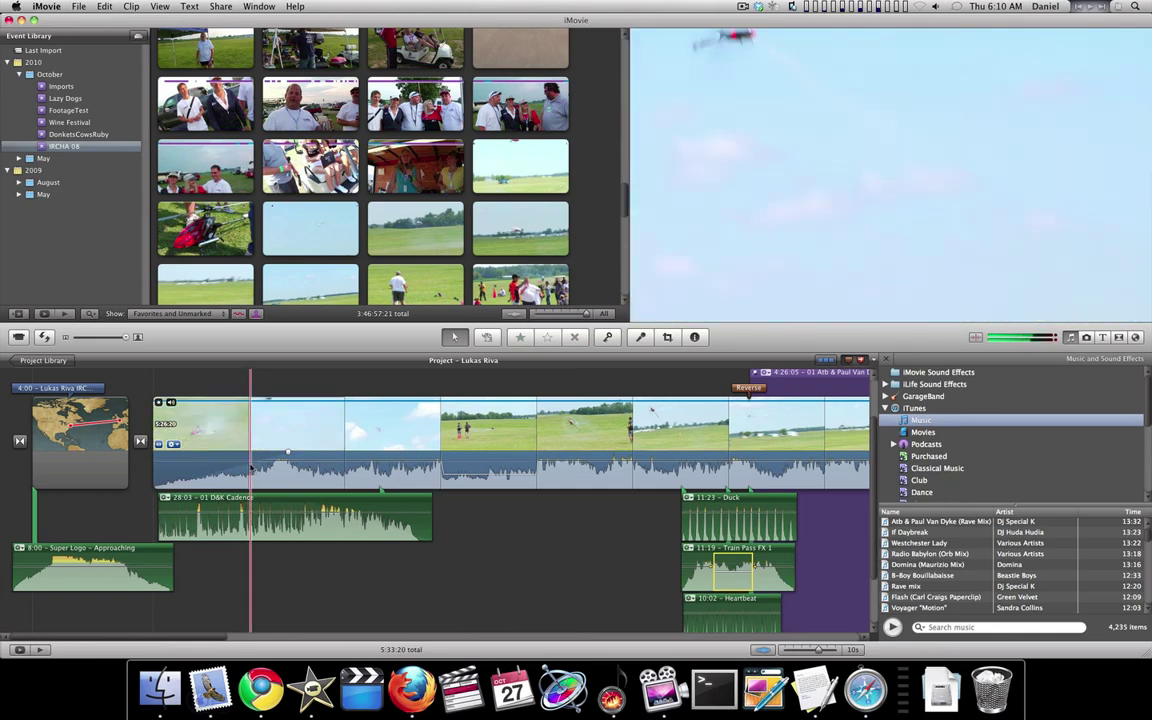
Split the long field clip, leaving a later part of 4:46:25
click(250, 462)
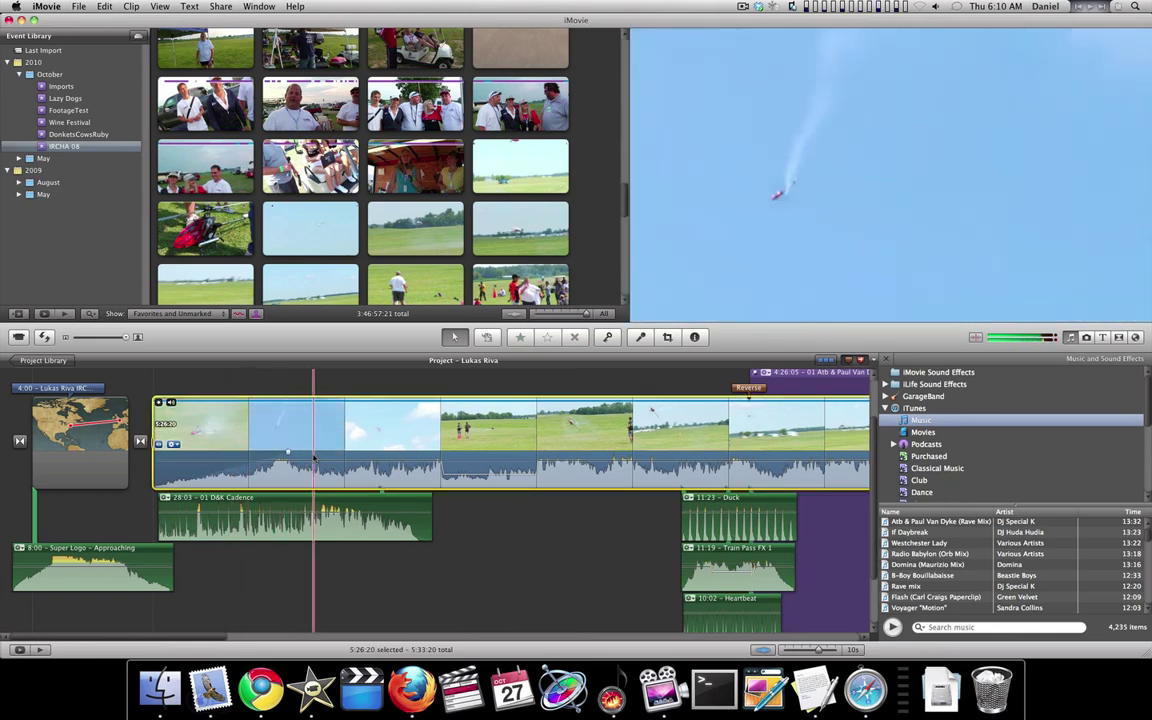
drag(153, 440, 538, 445)
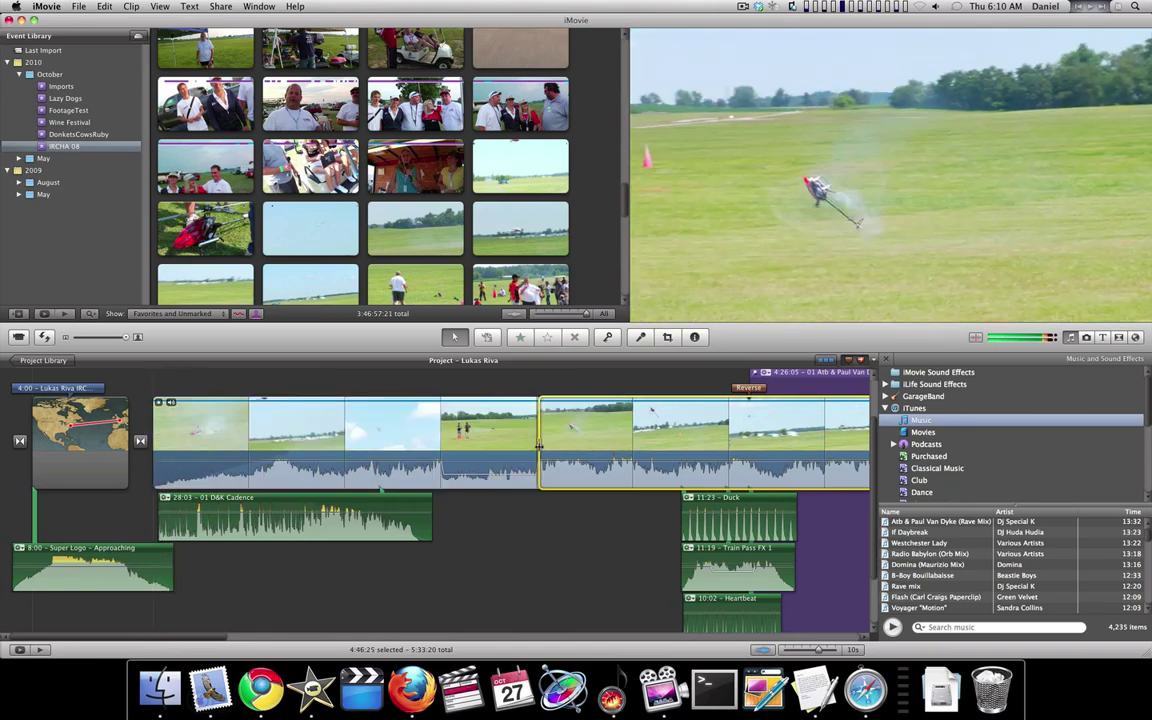
key(super+b)
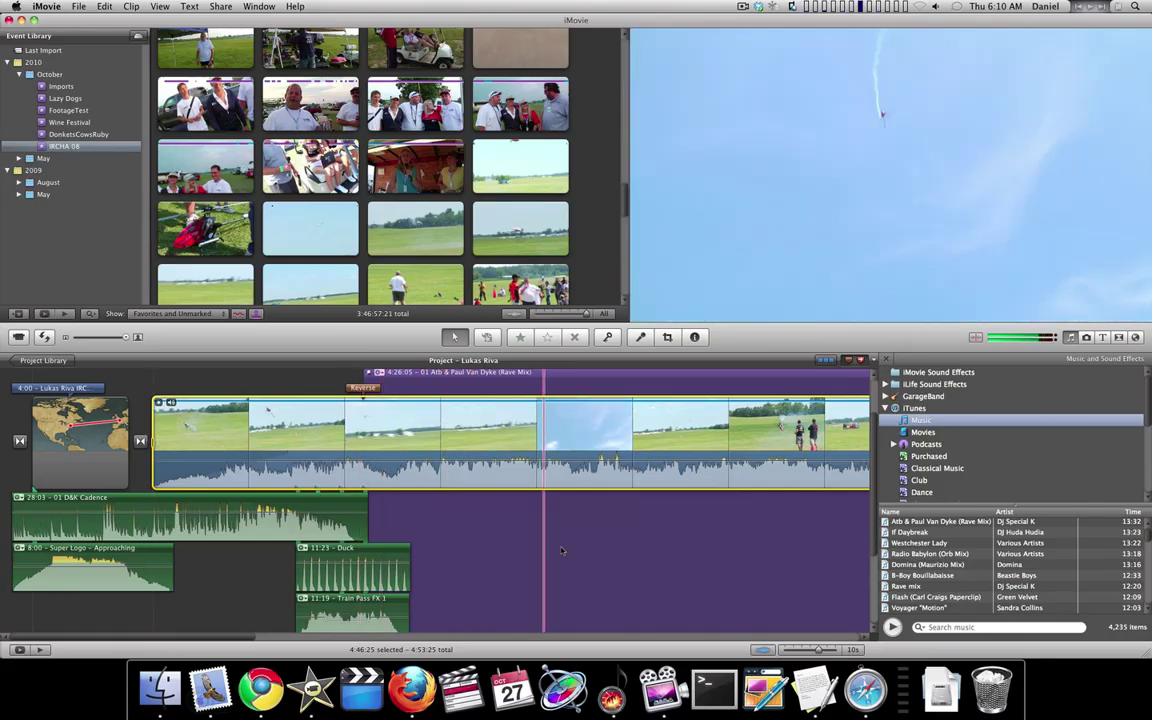
Review the pinned Rave Mix track in Arrange Music Tracks, then close the overview
click(222, 6)
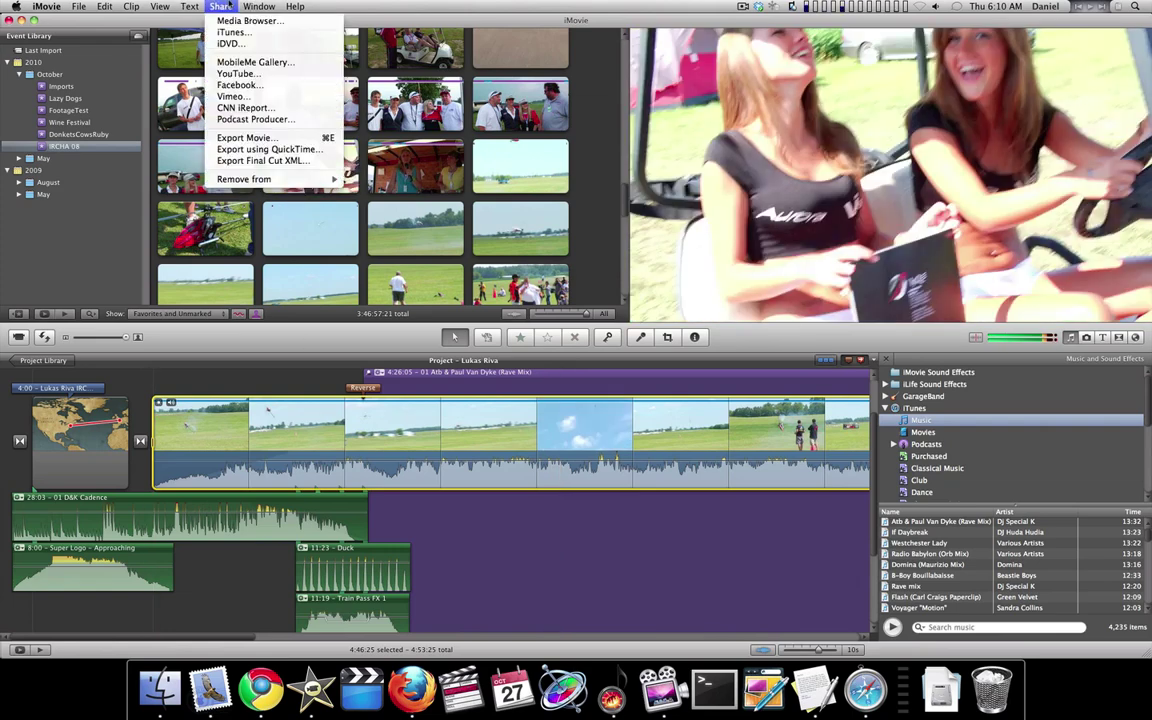
mouse_move(189, 6)
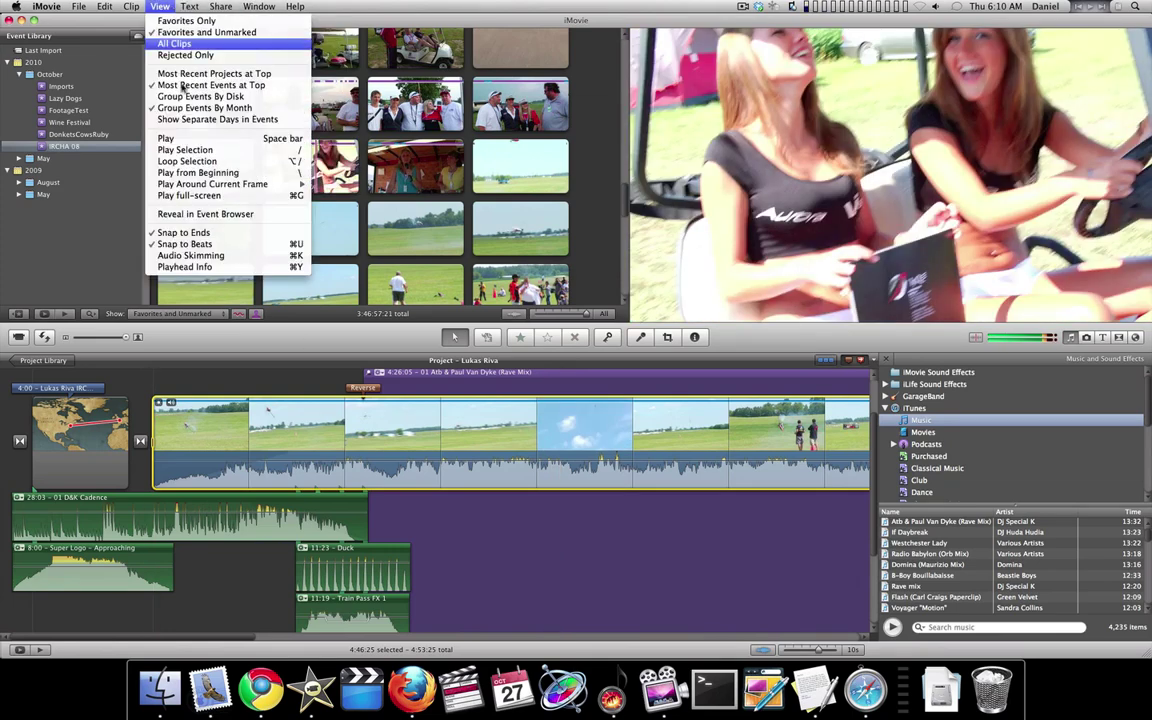
mouse_move(131, 6)
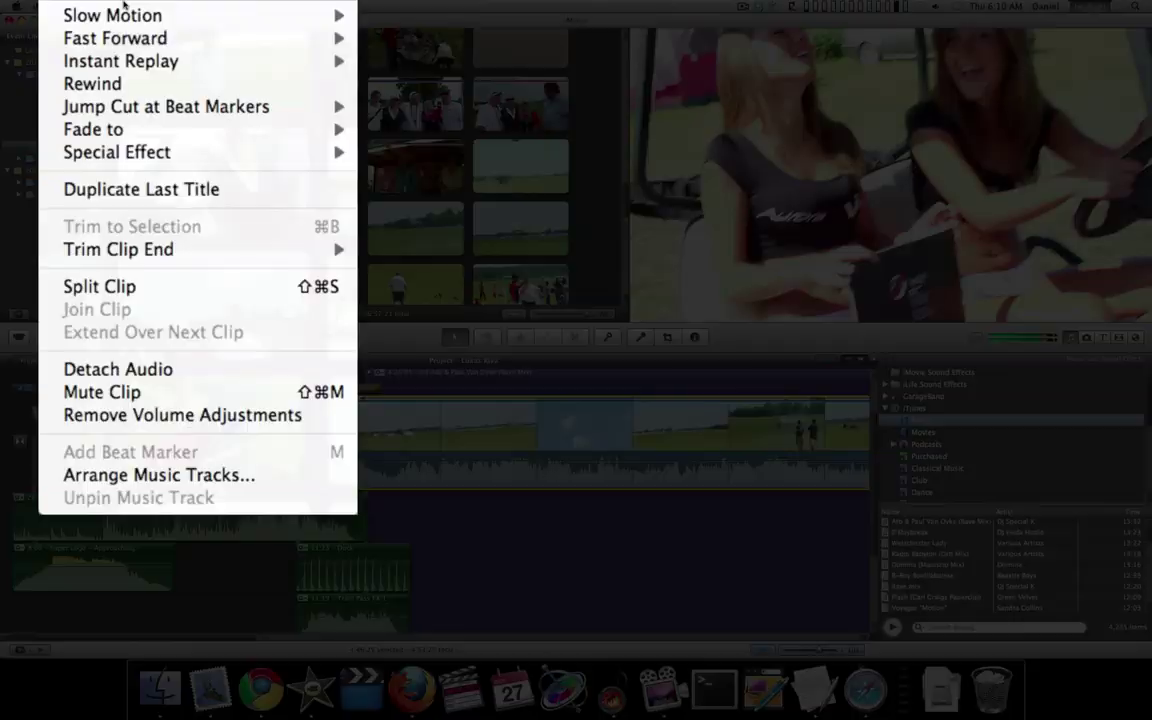
click(112, 474)
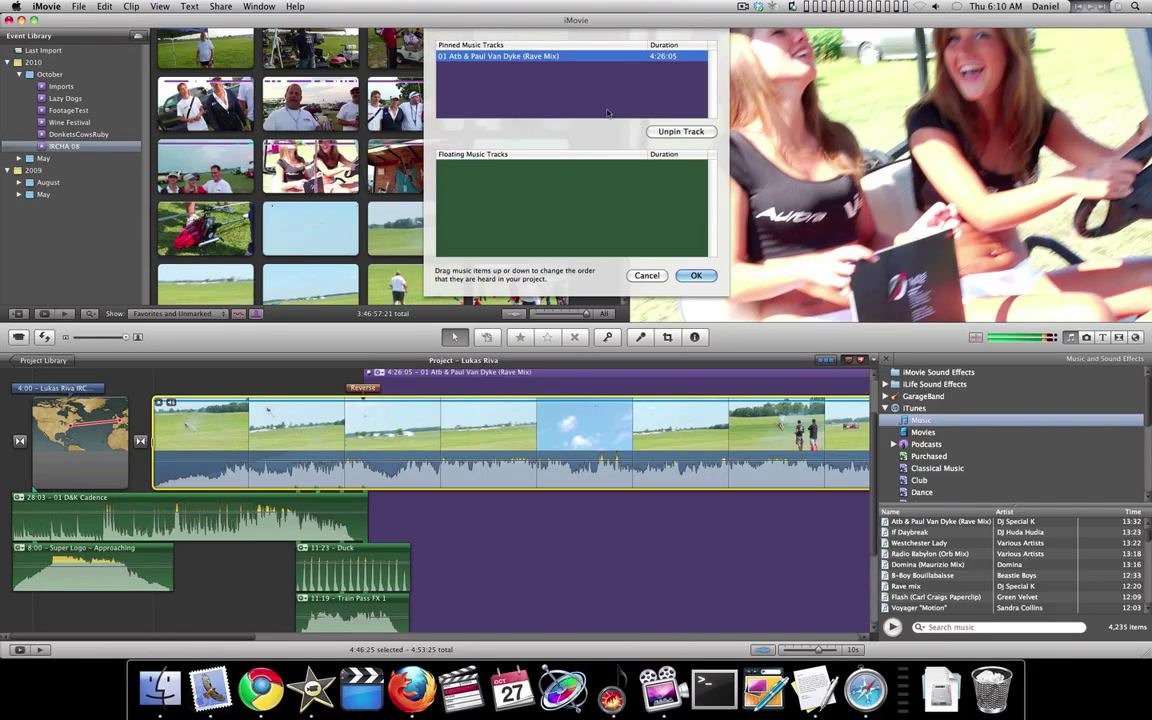
click(647, 276)
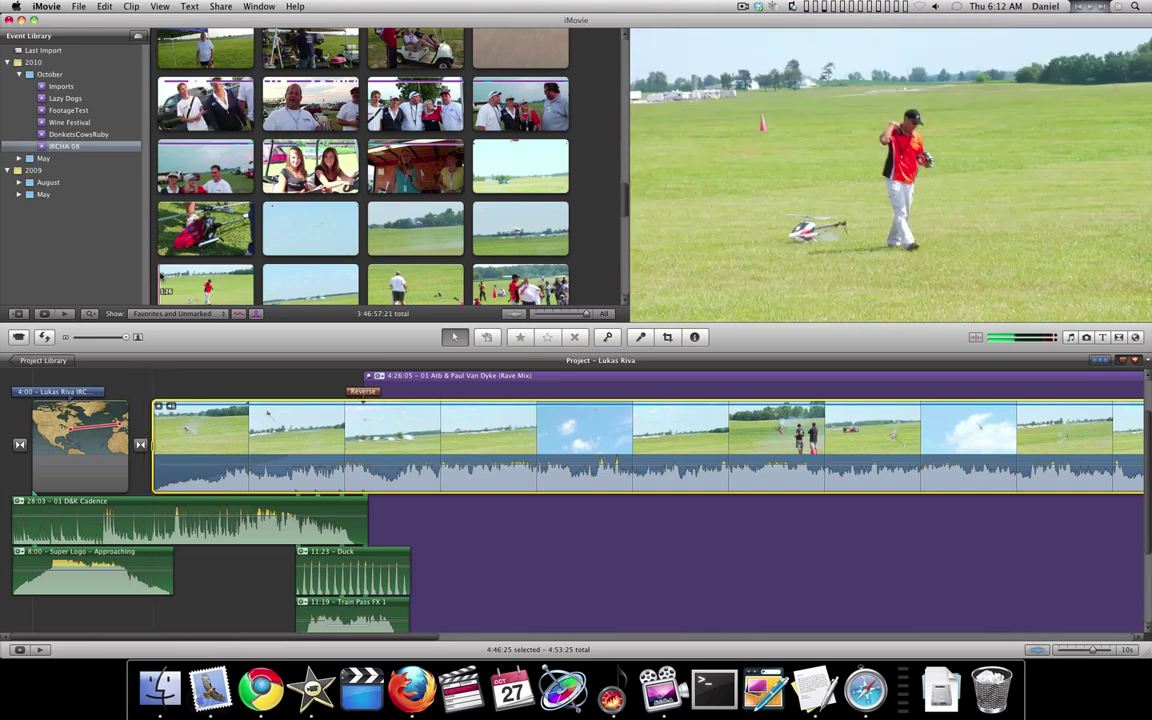
Detach the long clip's audio and offset it to start 1:00 after clip start
click(131, 6)
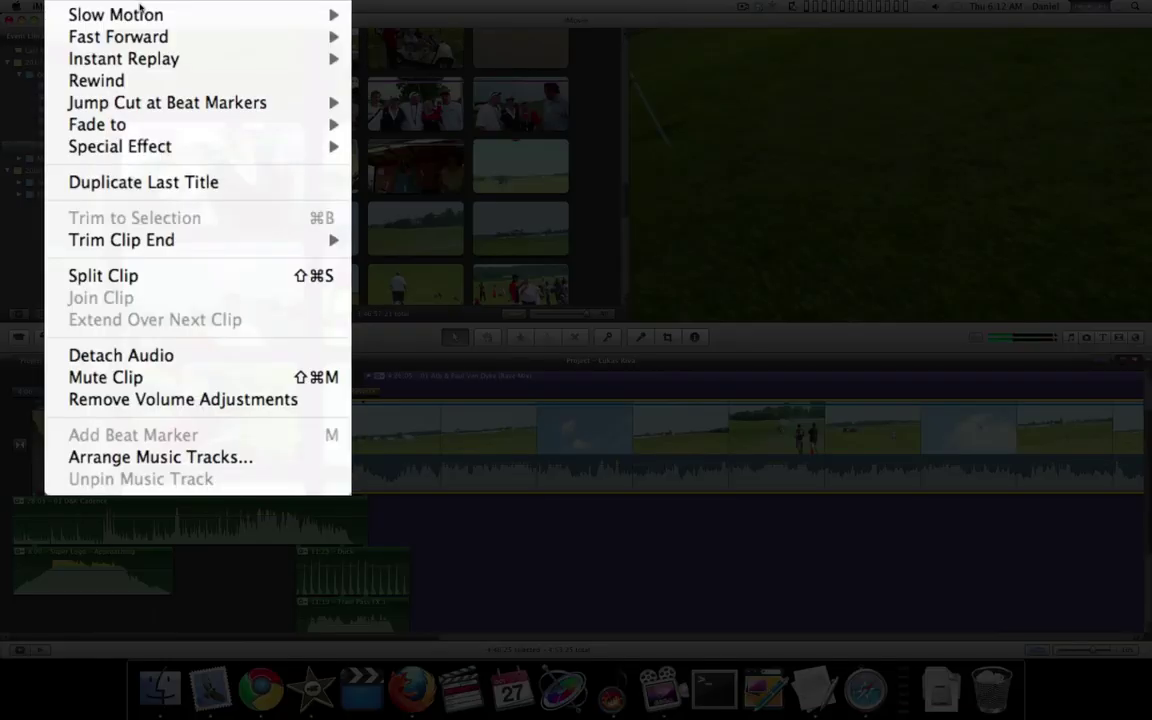
click(152, 358)
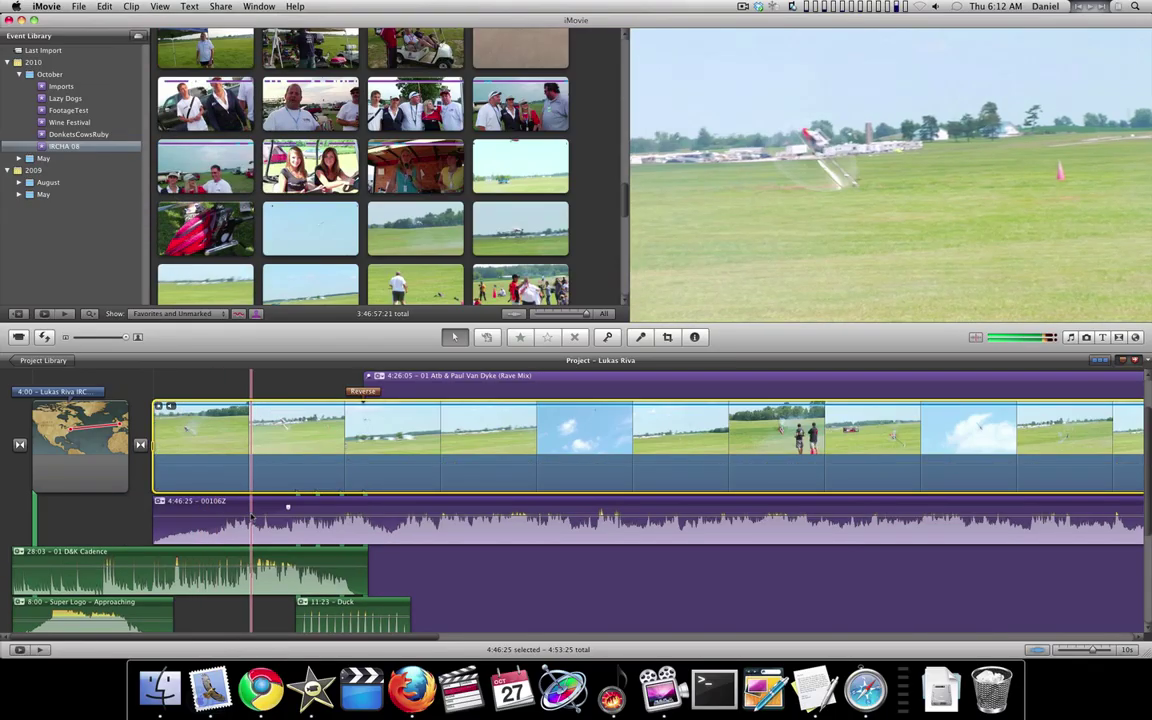
drag(250, 503, 264, 503)
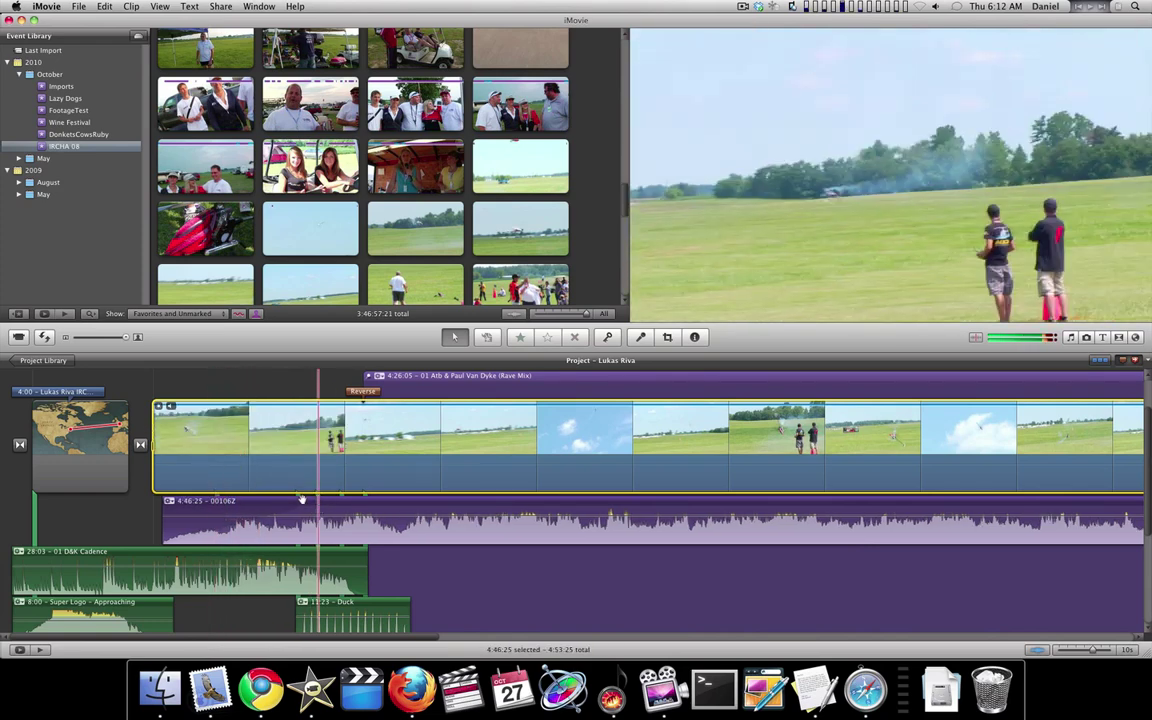
drag(303, 505, 86, 500)
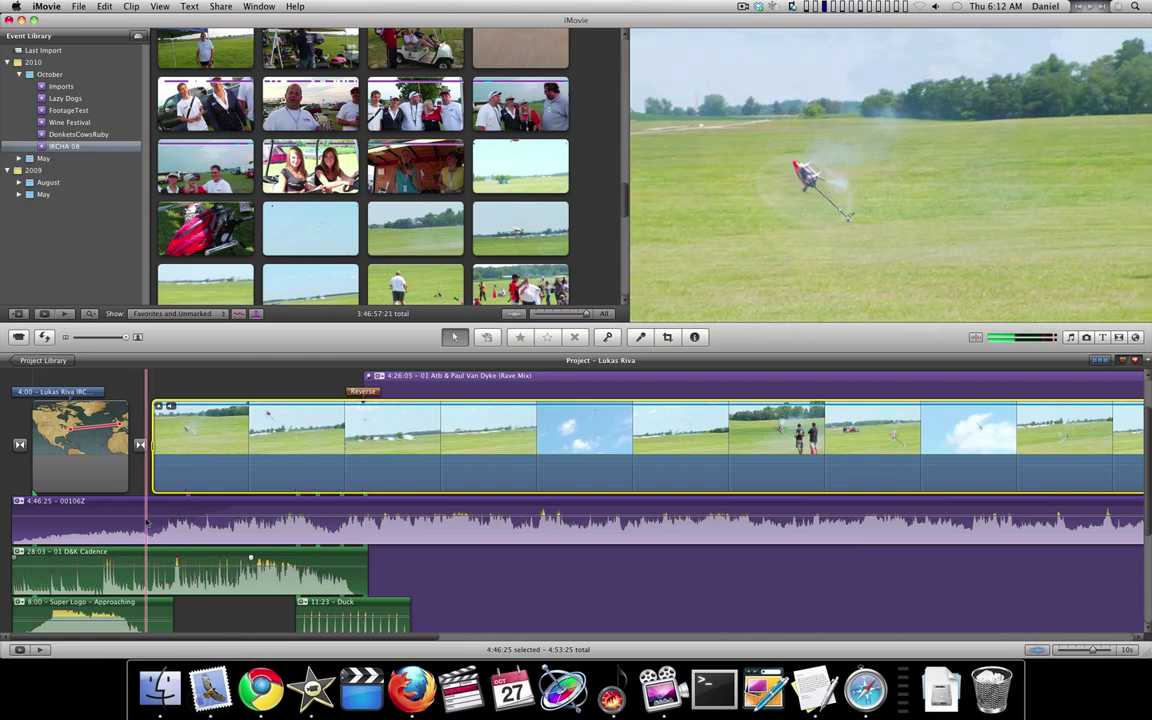
drag(128, 509, 206, 509)
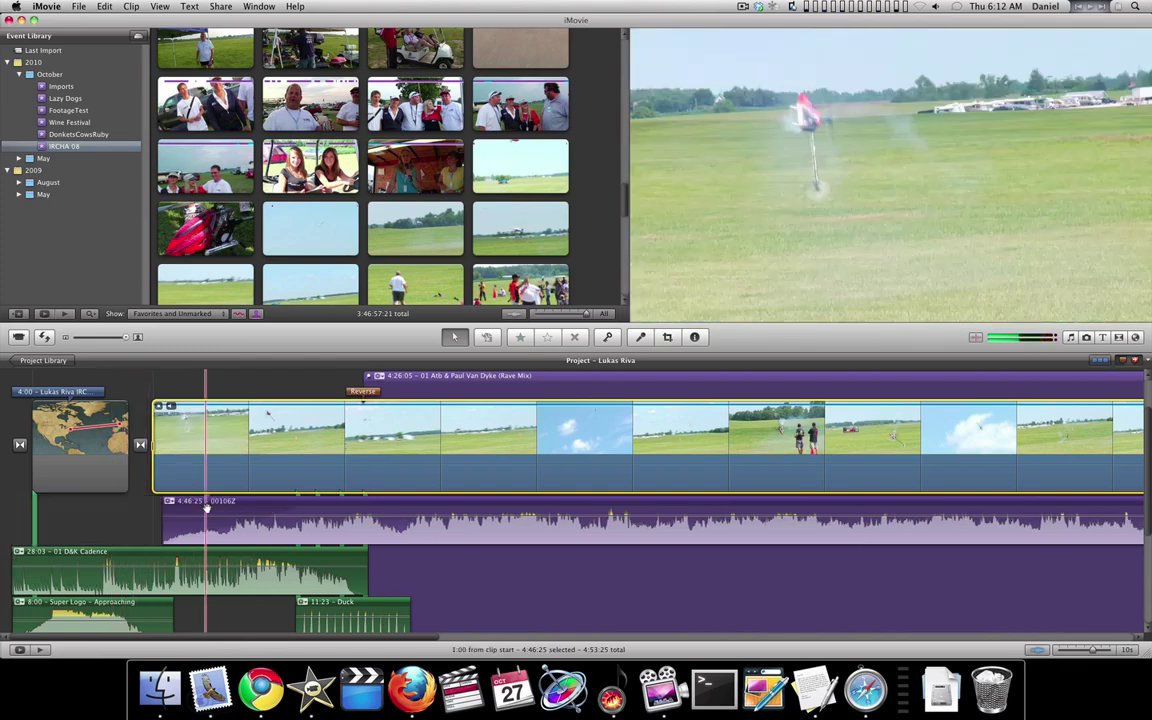
right_click(279, 505)
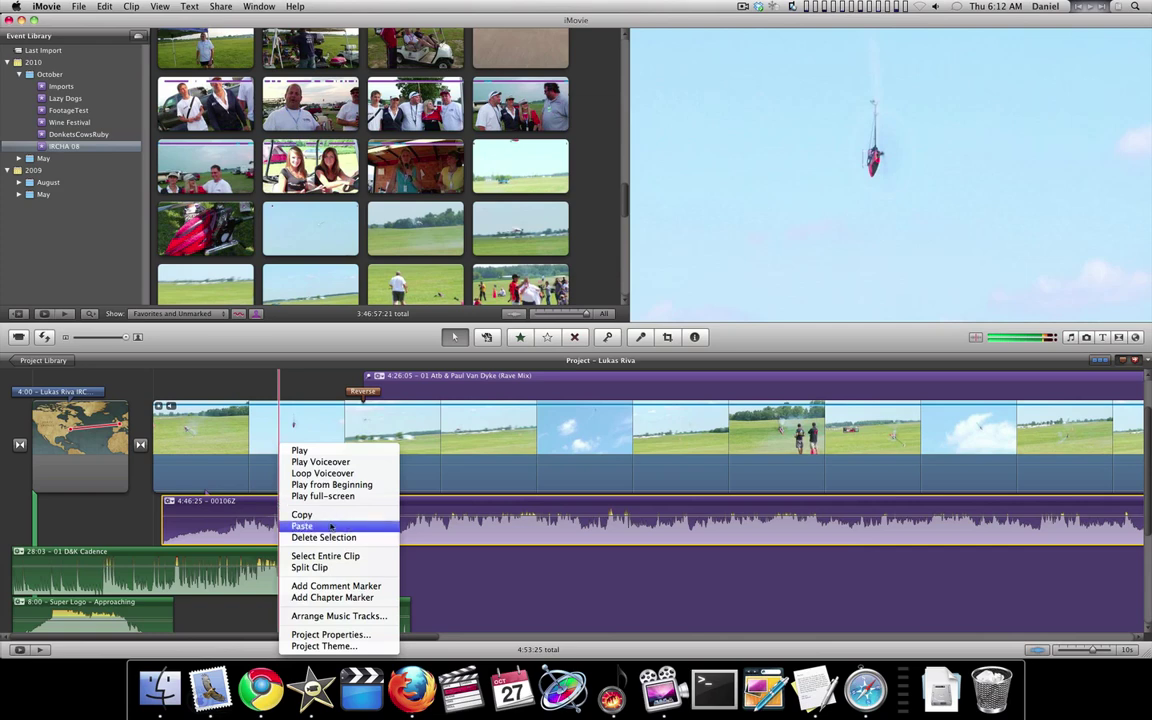
click(603, 582)
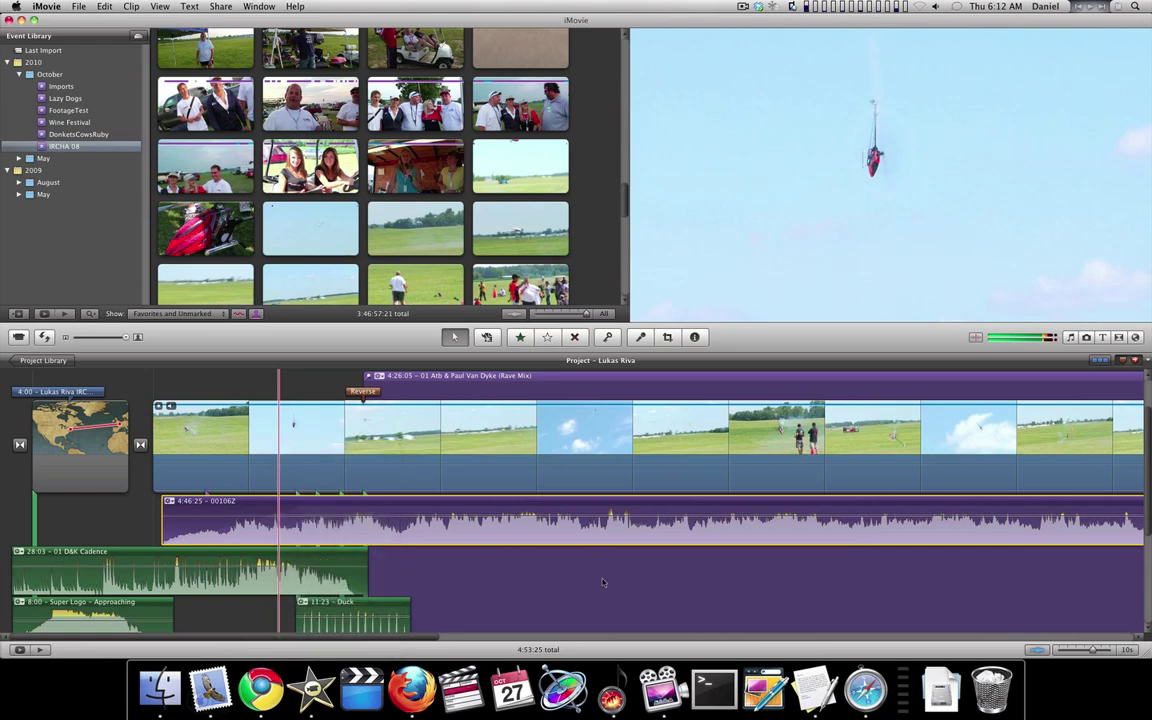